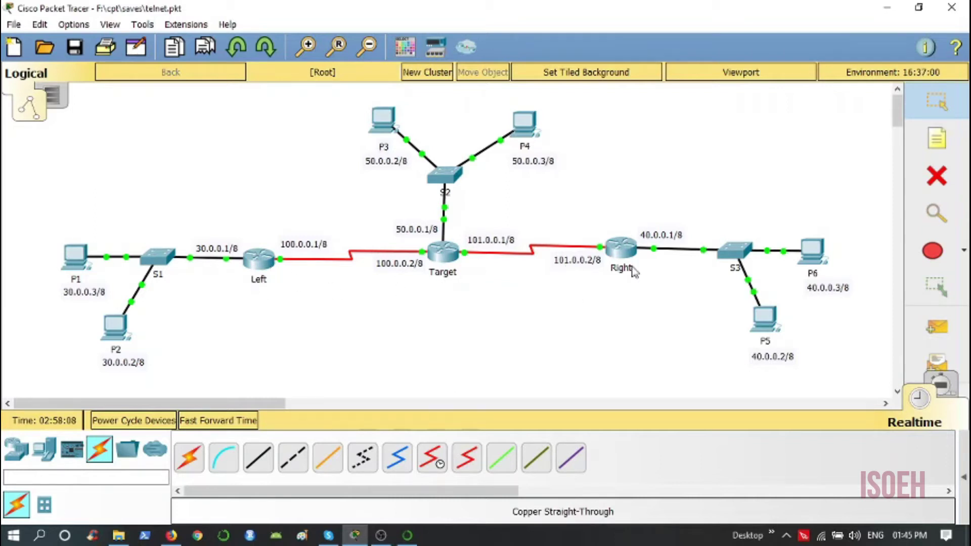
- Bring up the empty Scenario 0 PDU list from the Add Simple PDU tool
mouse_move(633, 270)
- Send simple PDU test pings from P1 to P6 and from P5 to P4
click(940, 334)
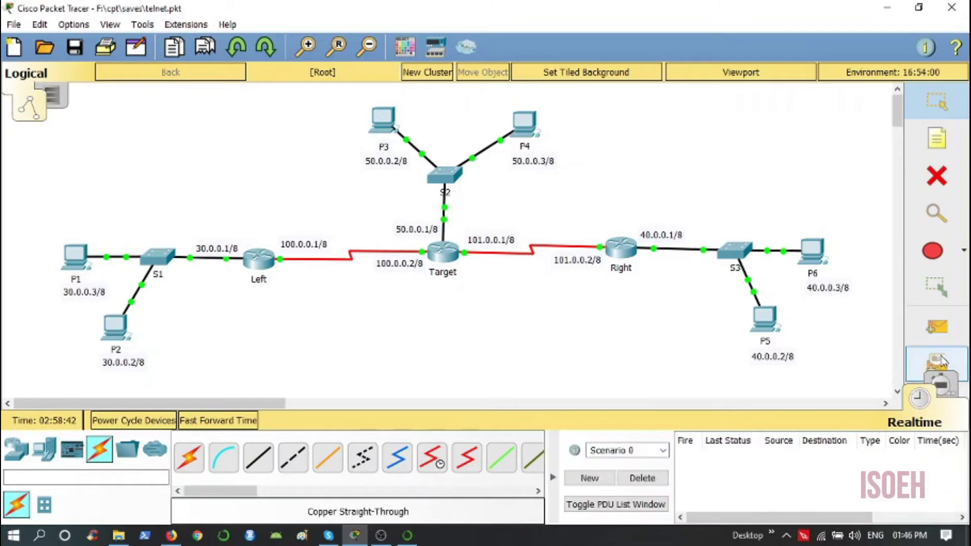
click(77, 257)
click(810, 255)
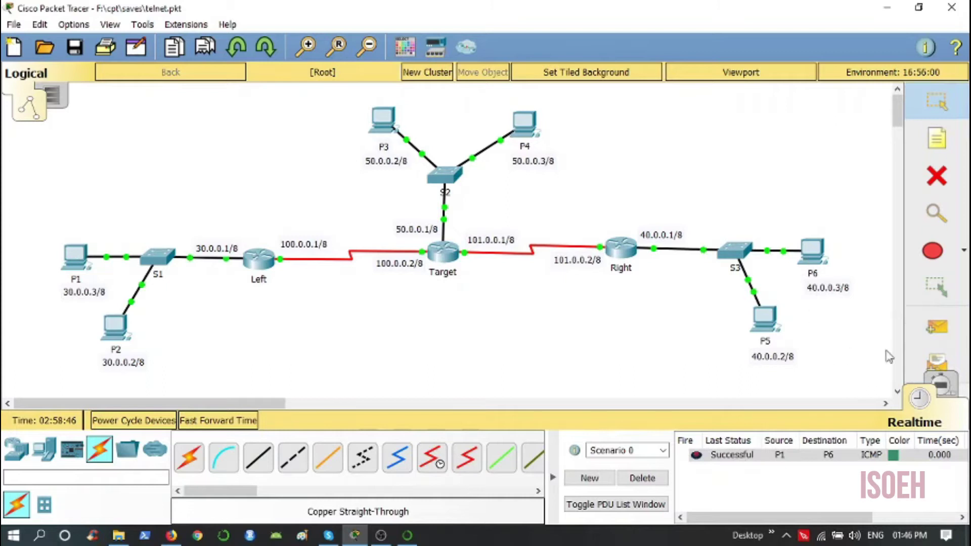
click(934, 335)
click(765, 319)
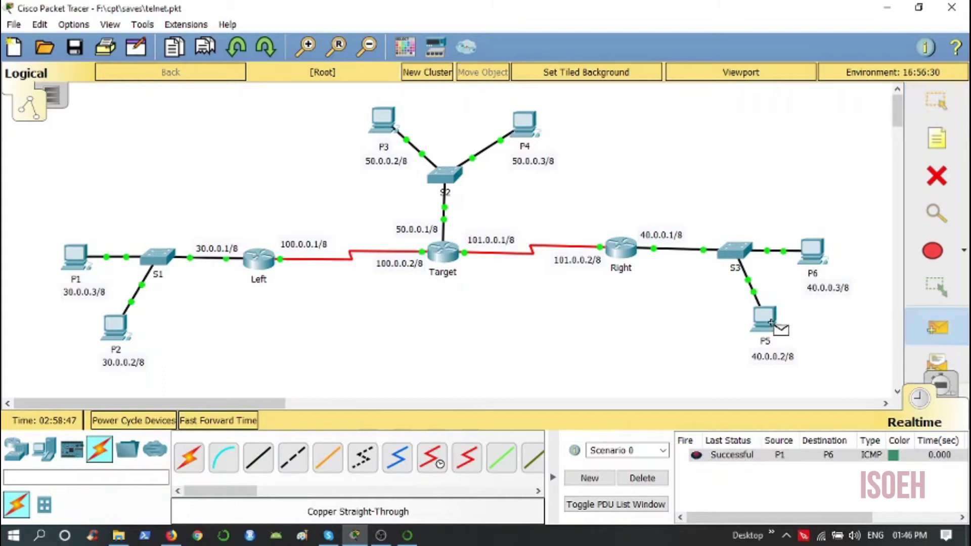
click(523, 124)
- Ping P3 to P2, then clear the results and hide the PDU list
click(933, 332)
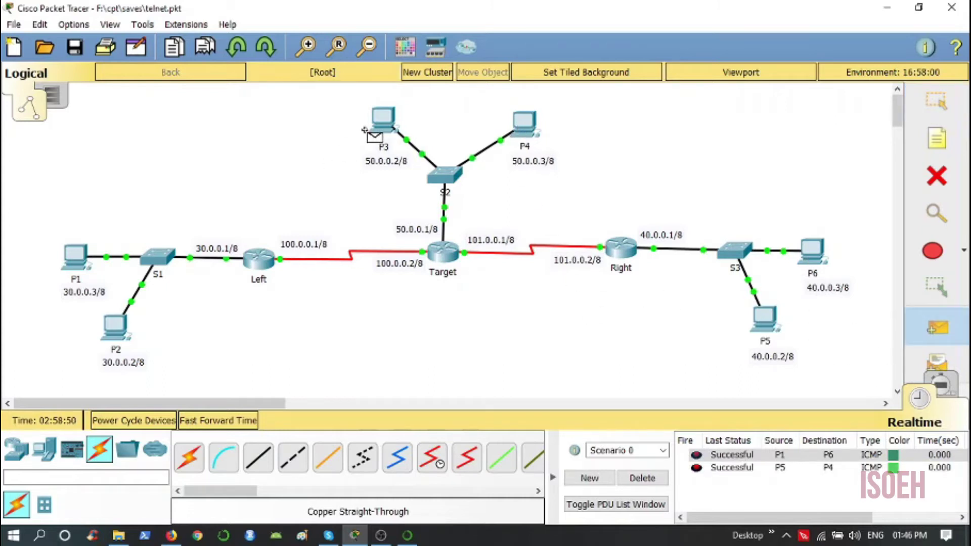
click(383, 120)
click(115, 327)
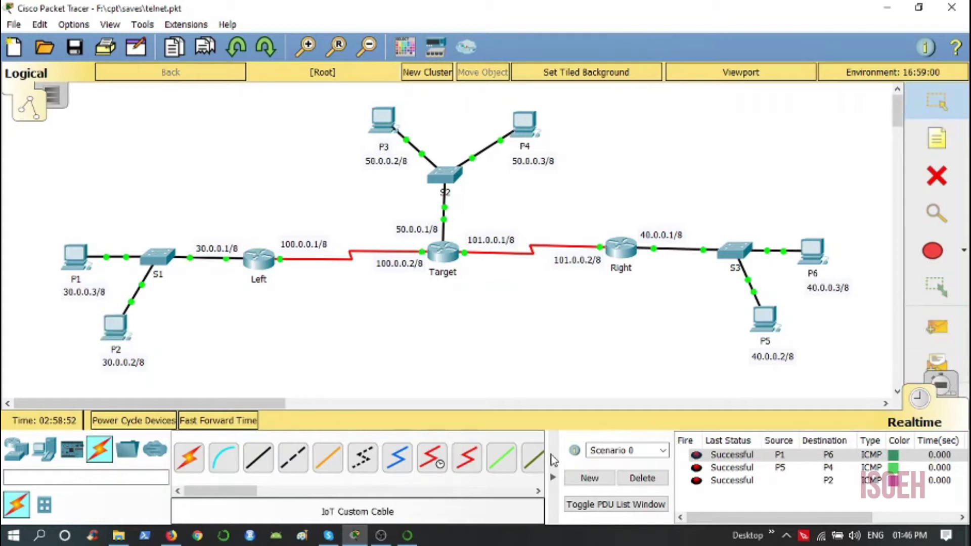
click(640, 479)
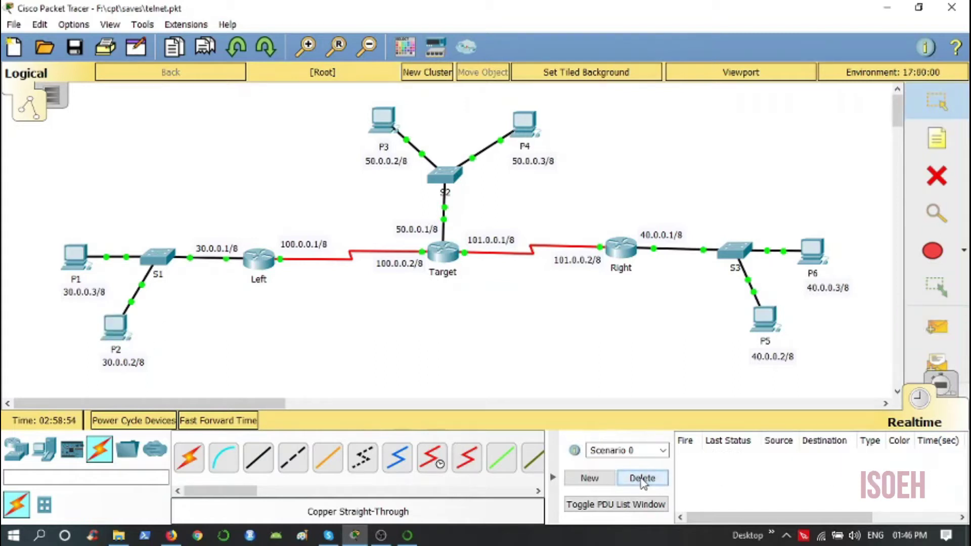
click(553, 478)
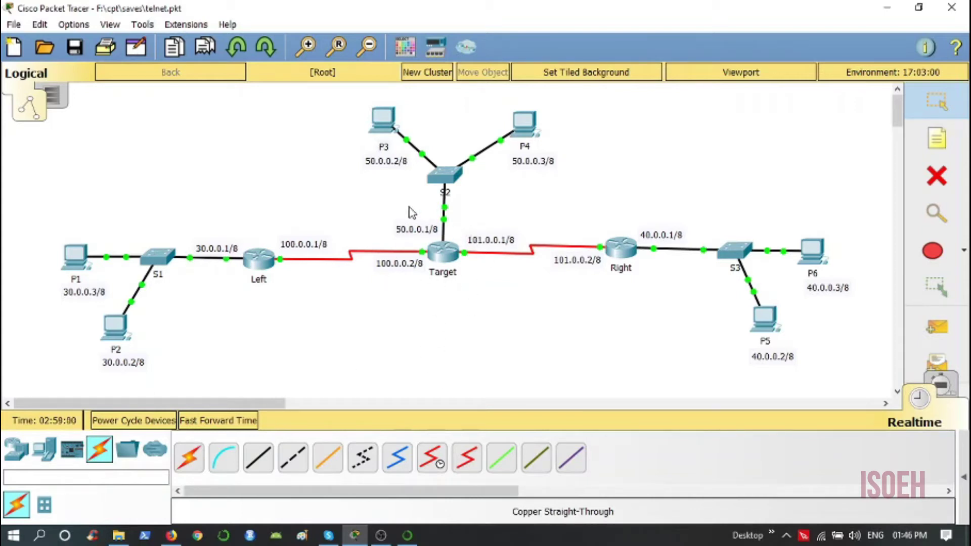
- Open the Target router's CLI window and maximize it to full screen
click(447, 260)
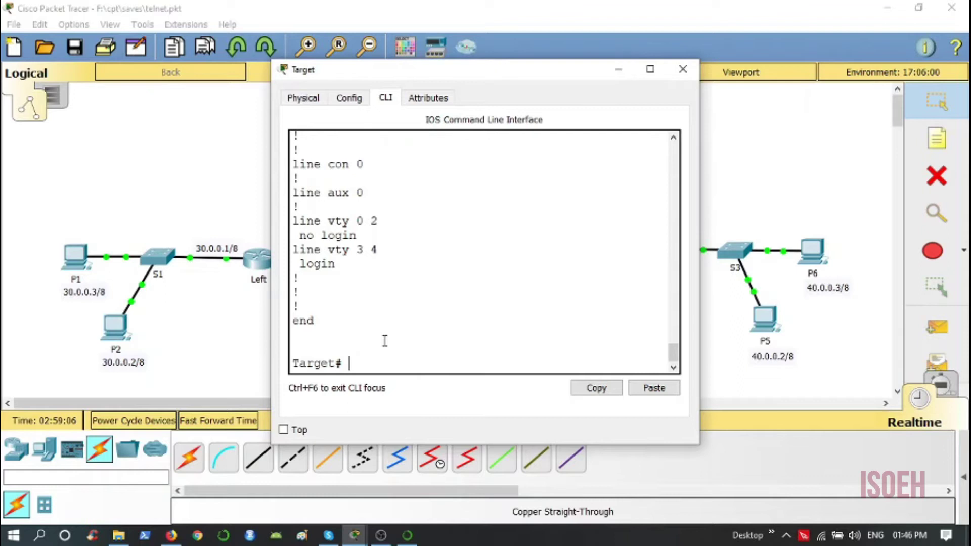
click(683, 69)
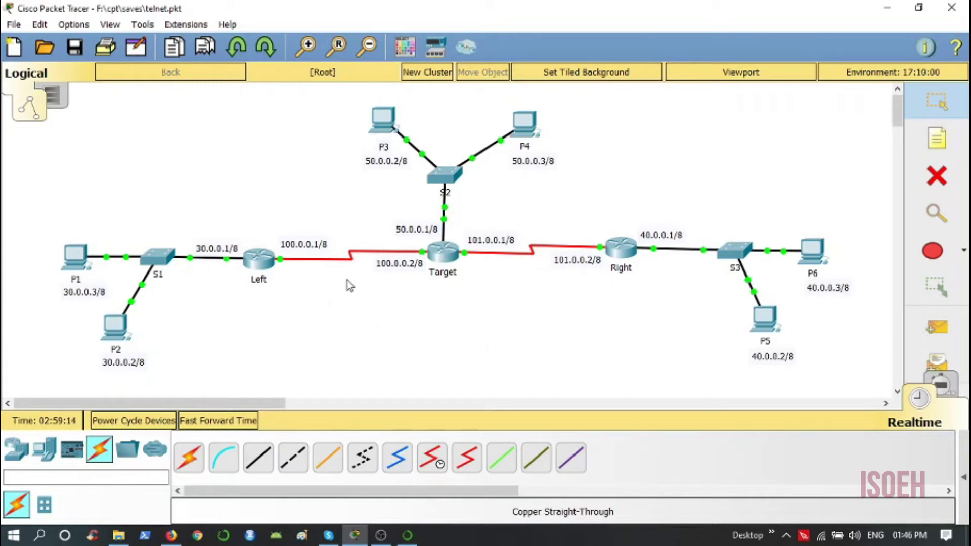
click(443, 251)
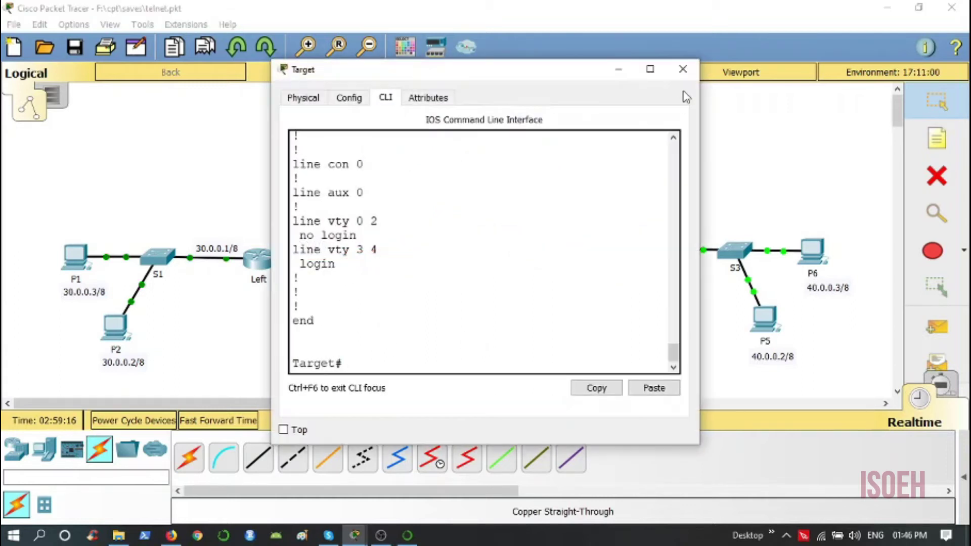
click(650, 68)
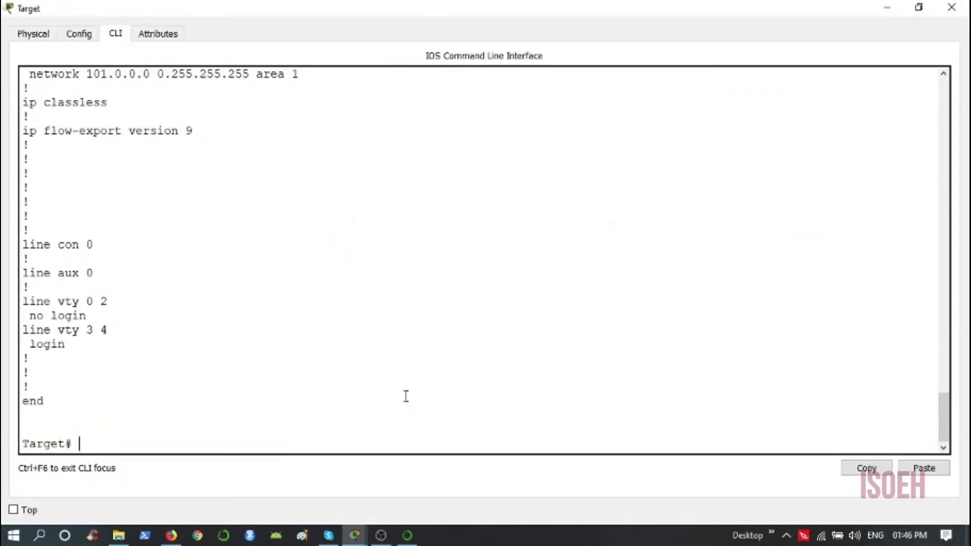
- Enter global configuration mode on the Target router with configure terminal
key(Return)
key(Return)
key(Return)
key(Return)
key(Return)
key(Return)
key(Return)
key(Return)
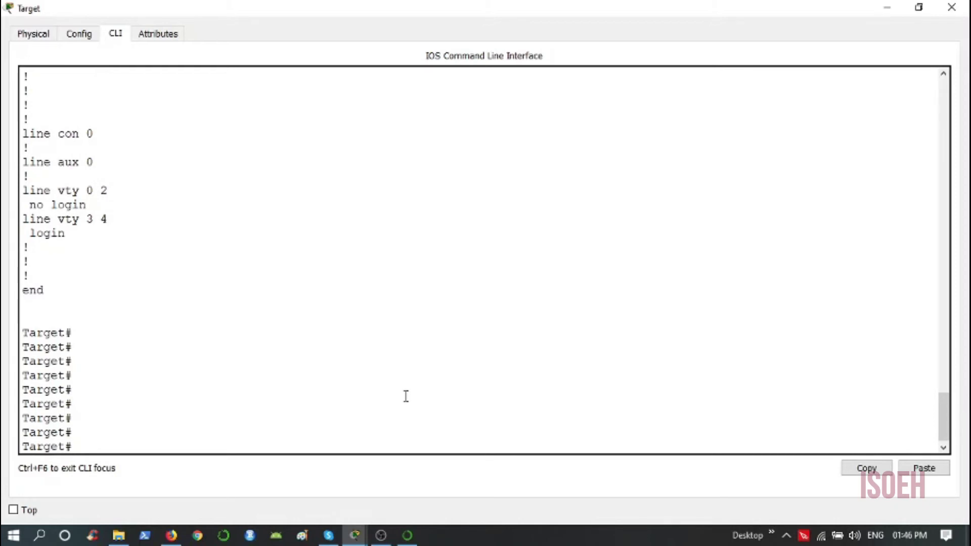
drag(66, 447, 76, 447)
click(96, 448)
text(conf)
key(Tab)
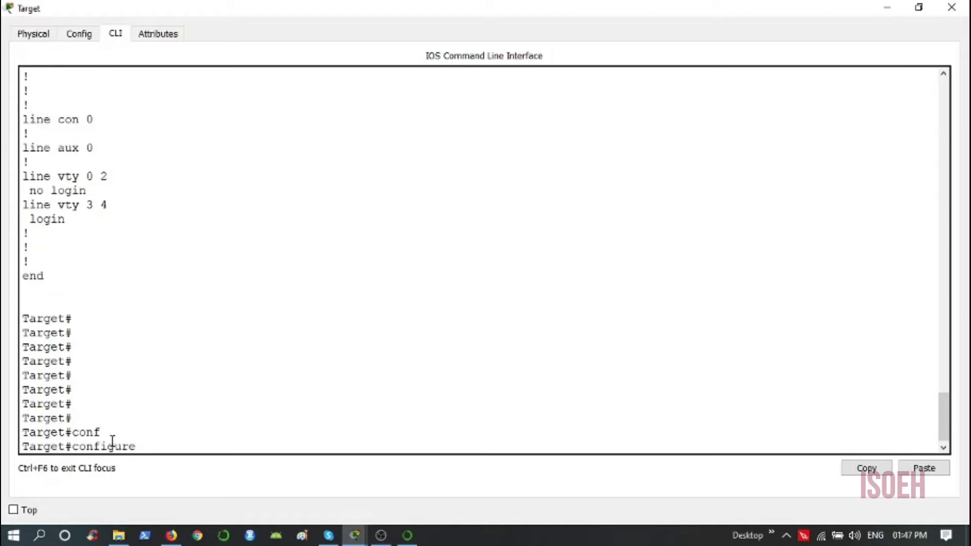
text(t)
key(Tab)
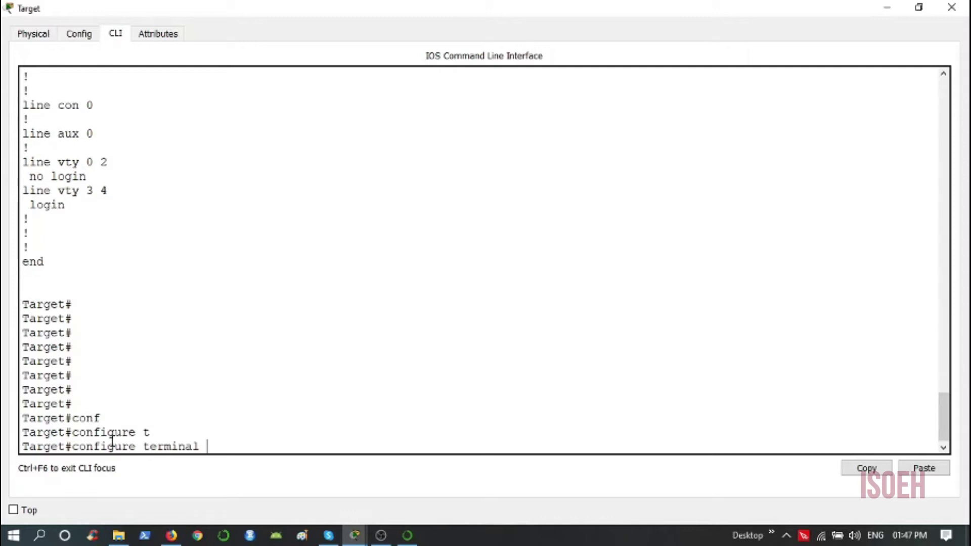
key(Return)
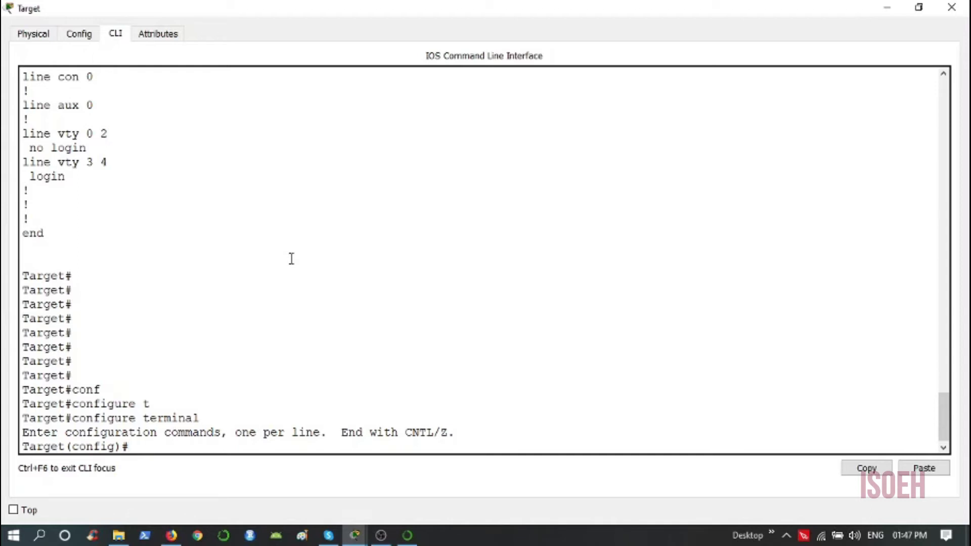
- Set the router's enable password
text(na)
key(Tab)
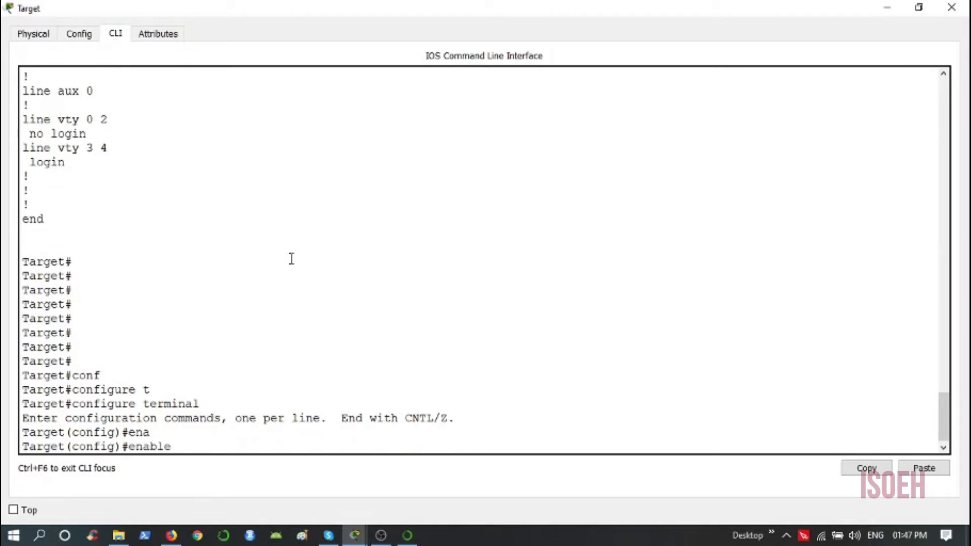
text(pass)
key(Tab)
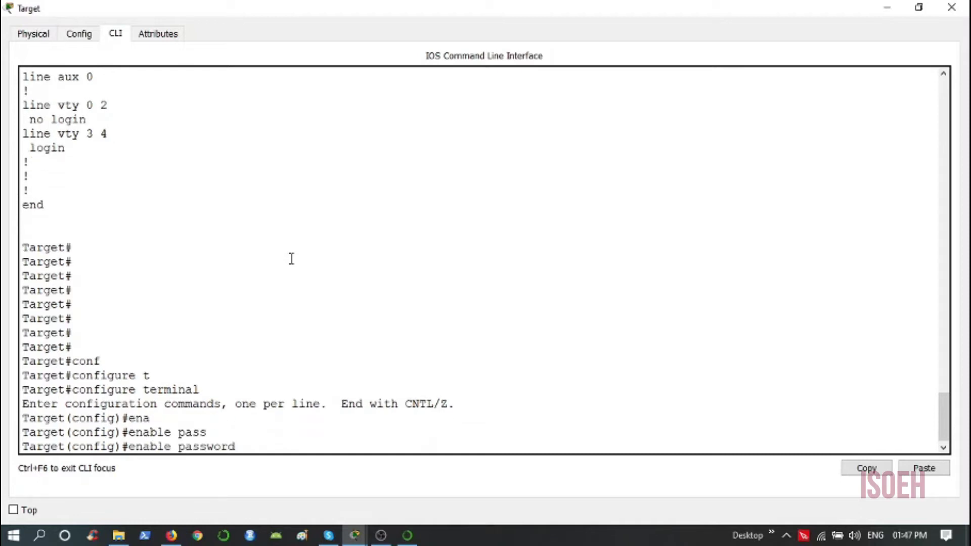
text(1234)
key(Return)
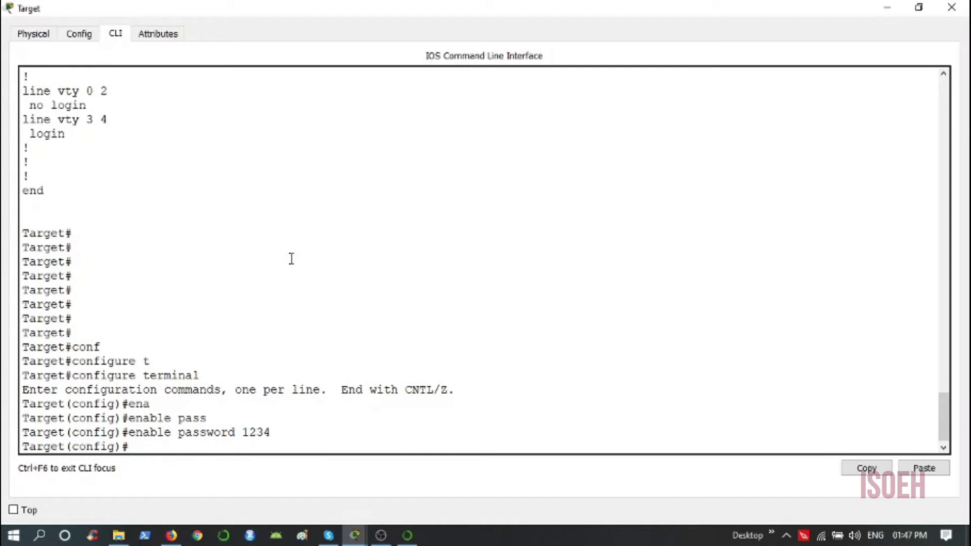
key(Return)
key(Return)
key(Return)
key(Return)
key(Return)
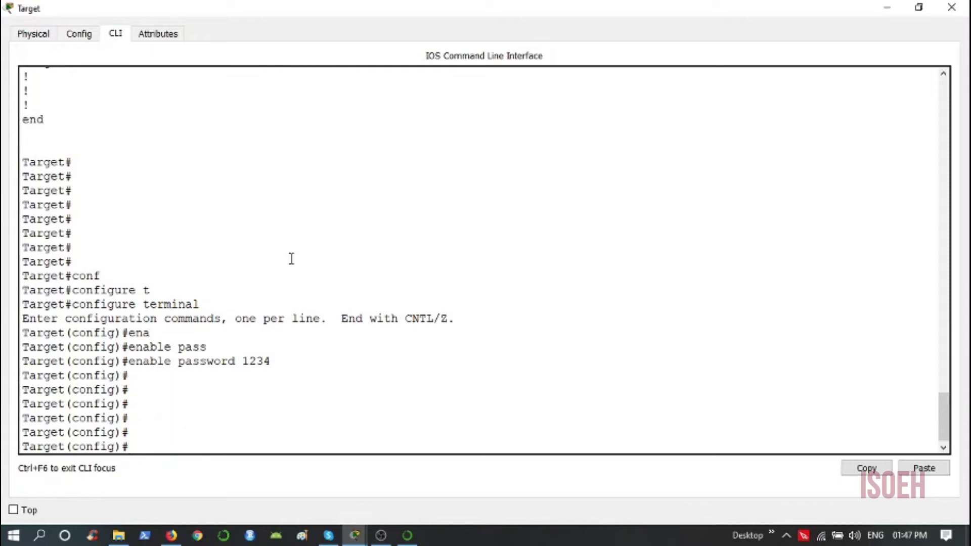
- Enter line configuration for VTY lines 0 to 3
text(lin)
key(Tab)
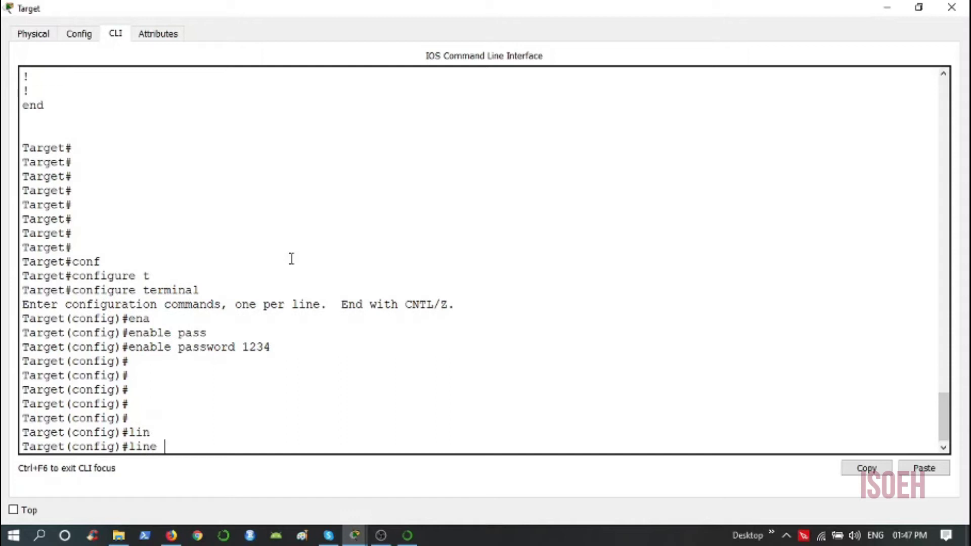
text(vty 0 3)
key(Return)
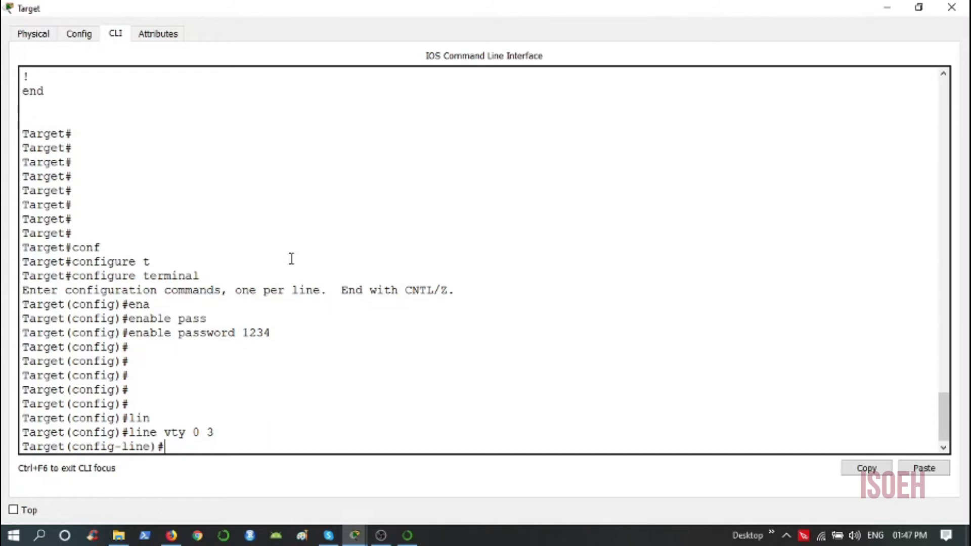
- Give the VTY lines a password, require login, and exit to global configuration
text(pass)
key(Tab)
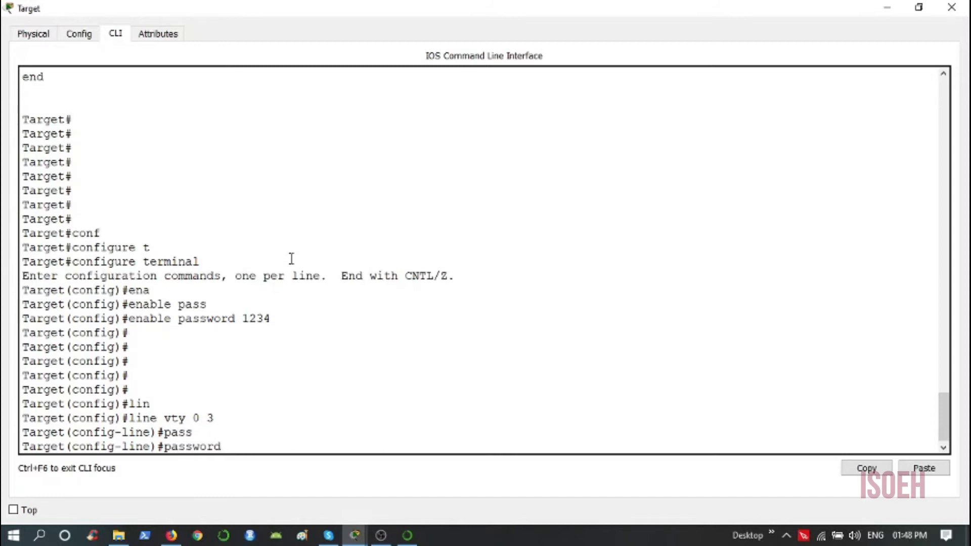
text(4321)
key(Return)
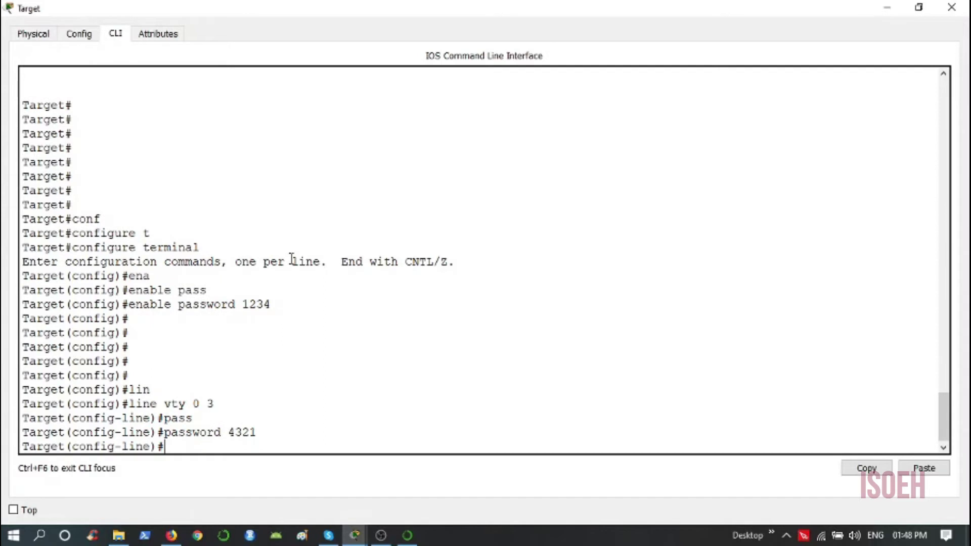
text(login)
key(Return)
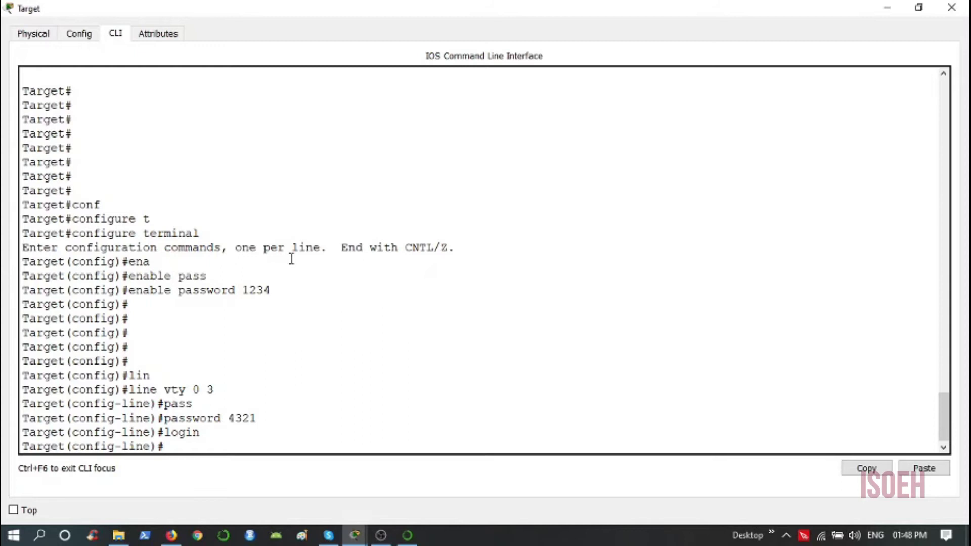
text(exit)
key(Return)
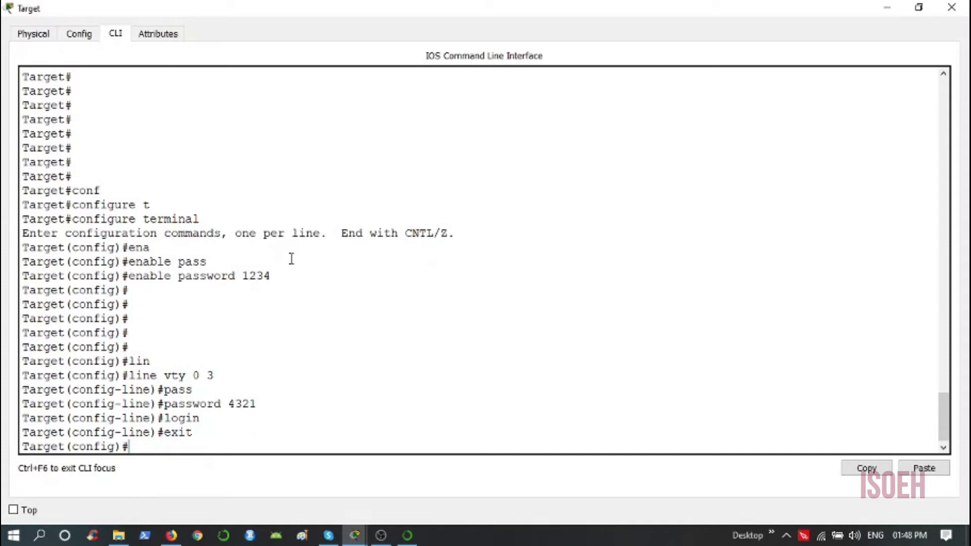
- Enable service password-encryption on the Target router
text(ser)
key(Tab)
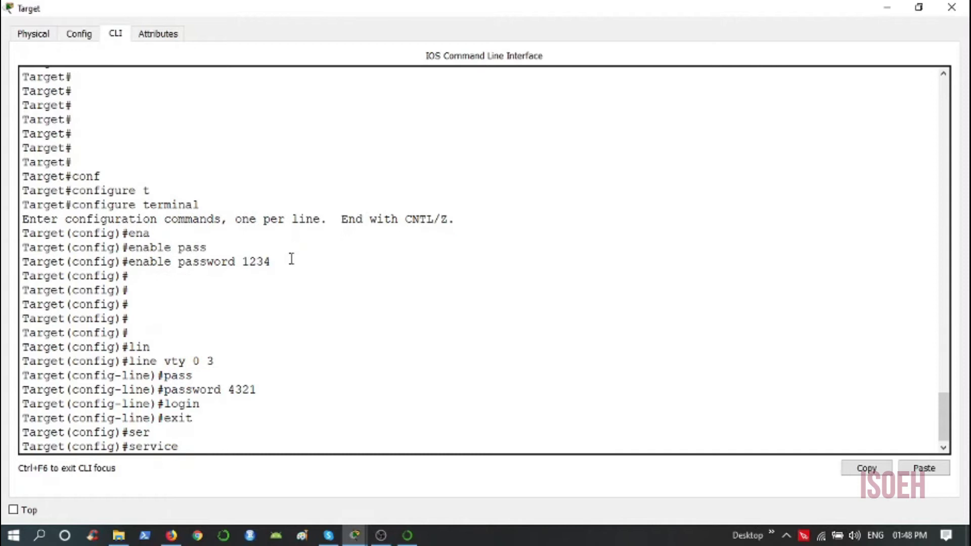
text(pas)
key(Tab)
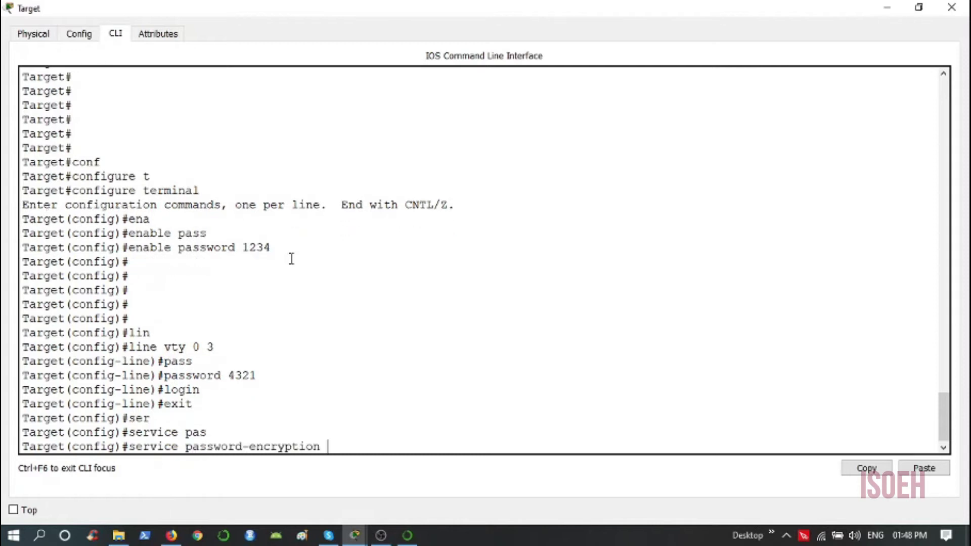
key(Return)
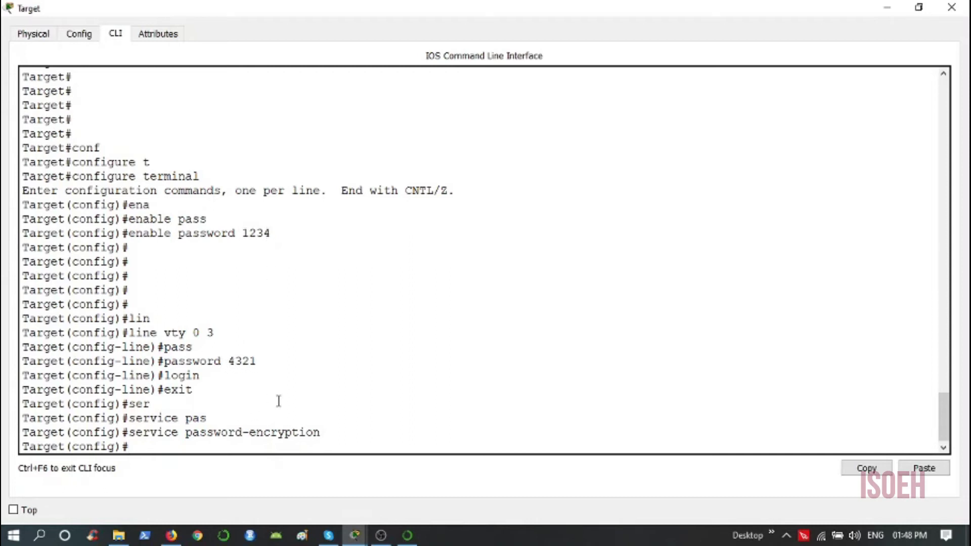
- Return to privileged mode and enter show running-config to verify encrypted passwords
text(end)
key(Return)
key(Return)
key(Return)
text(sh)
key(Tab)
text(ru)
key(Tab)
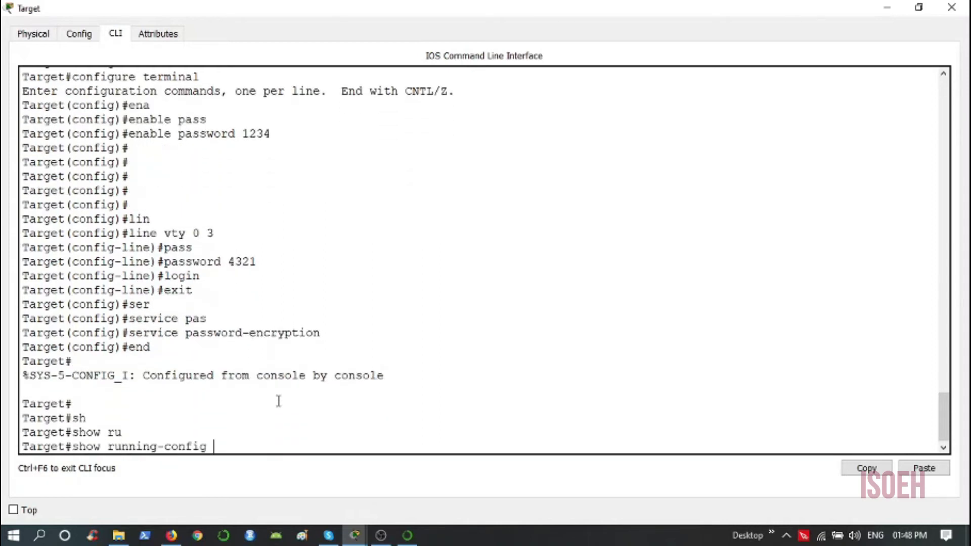
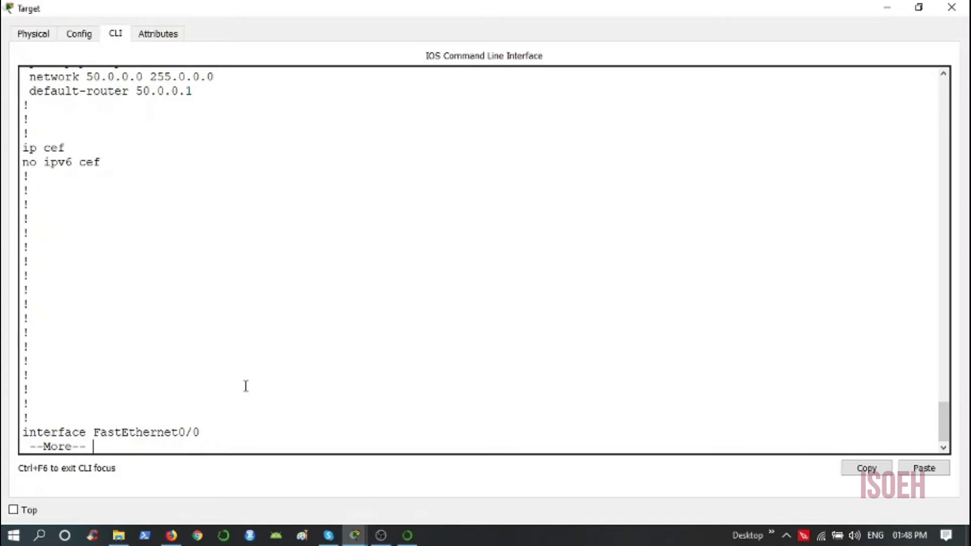
- Page to the end of the Target router's running-config and select the line vty 0 3 password 7 hash
key(space)
key(space)
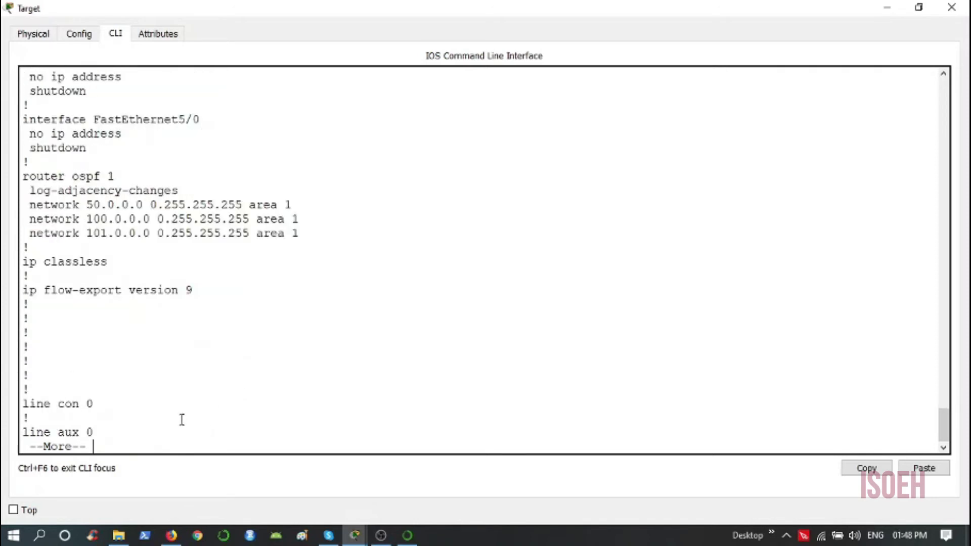
key(space)
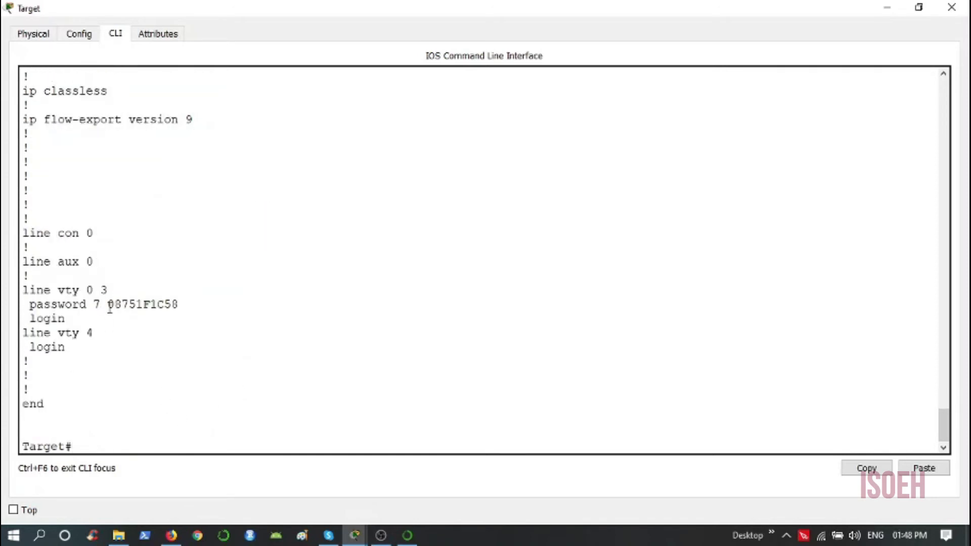
drag(109, 306, 181, 304)
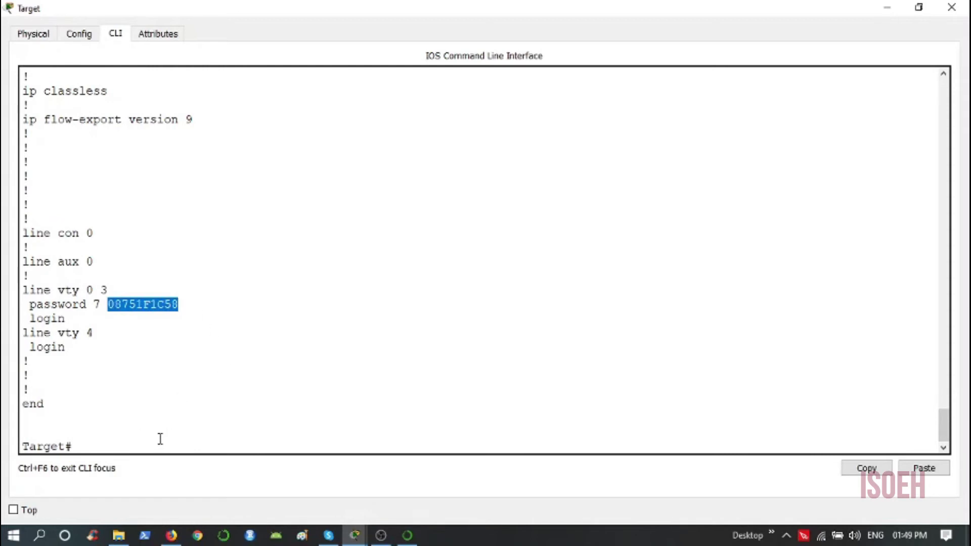
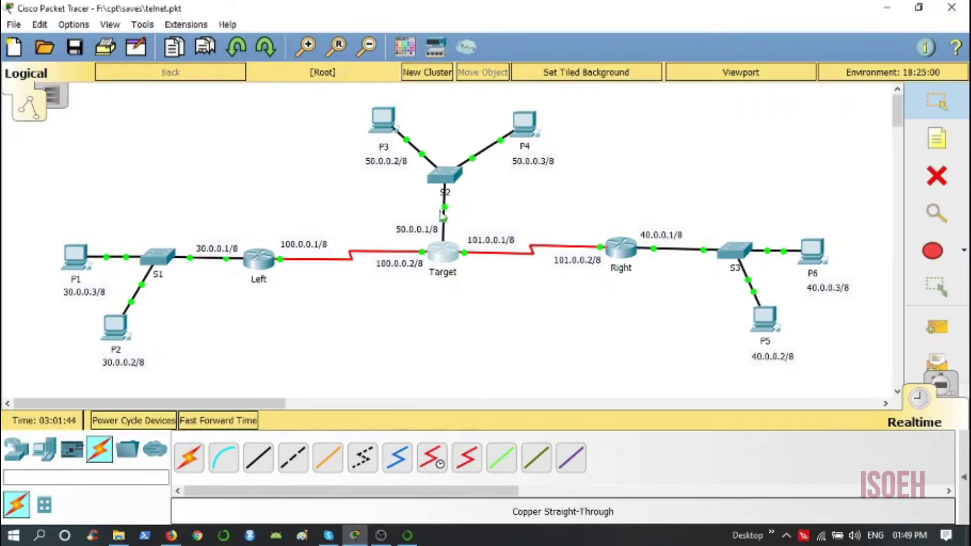
- Open P1's command prompt, add two blank prompt lines, and begin typing telnet
click(79, 263)
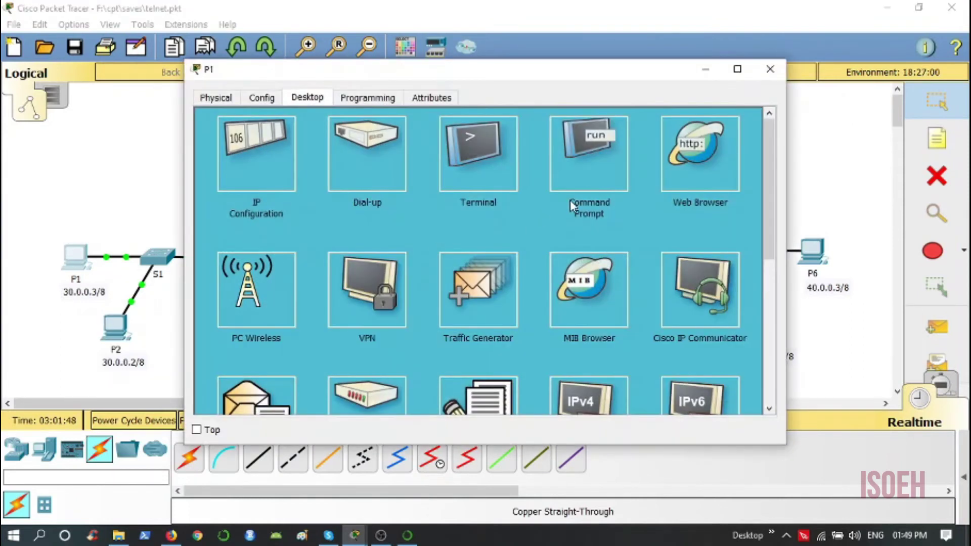
click(600, 176)
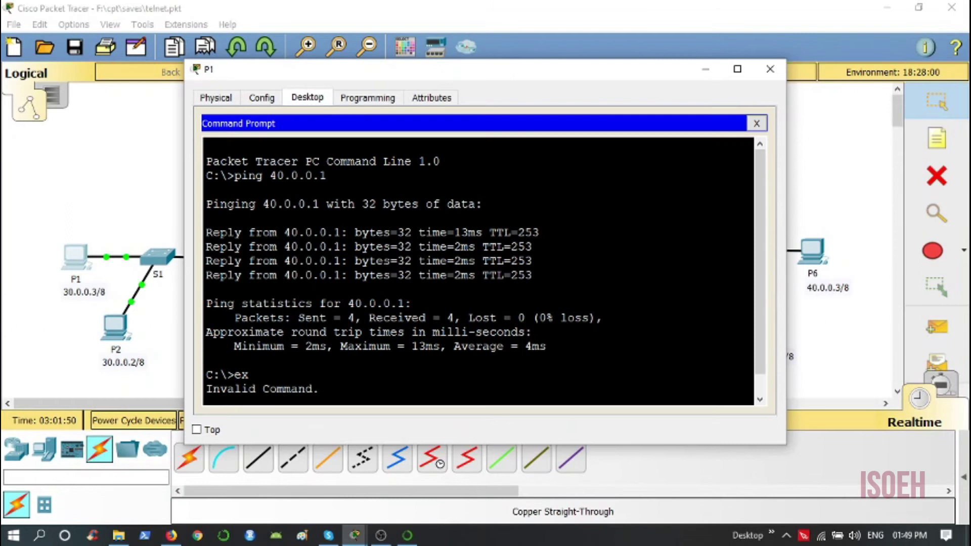
key(Return)
key(Return)
key(Return)
key(Return)
key(Return)
key(Return)
key(Return)
key(Return)
key(Return)
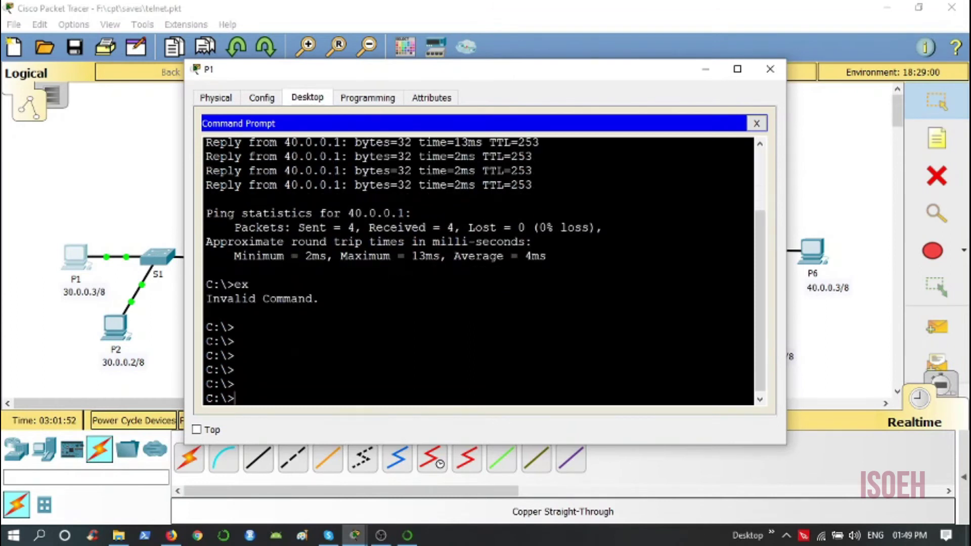
key(Return)
key(Return)
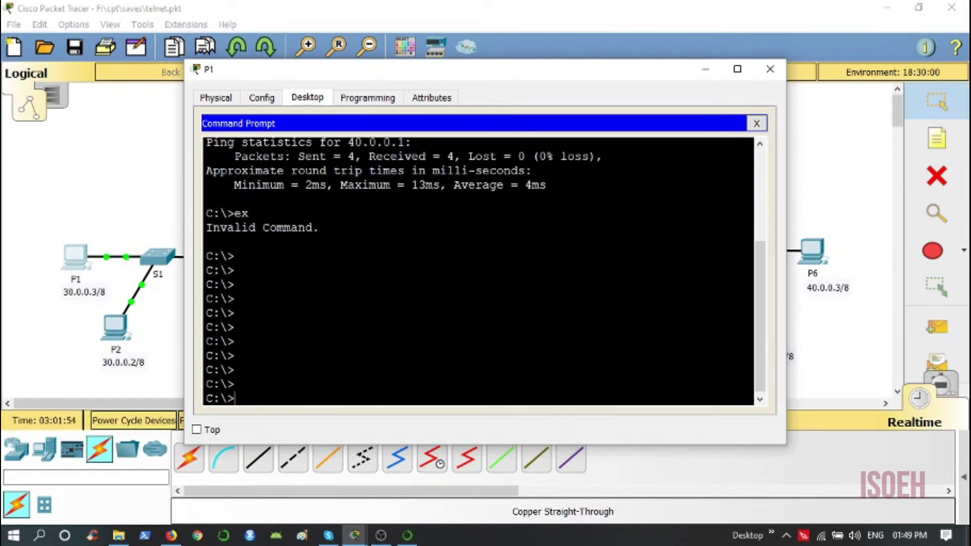
text(telnet)
- Check Target's address on the topology, then complete the command telnet 100.0.0.2
drag(506, 77, 606, 298)
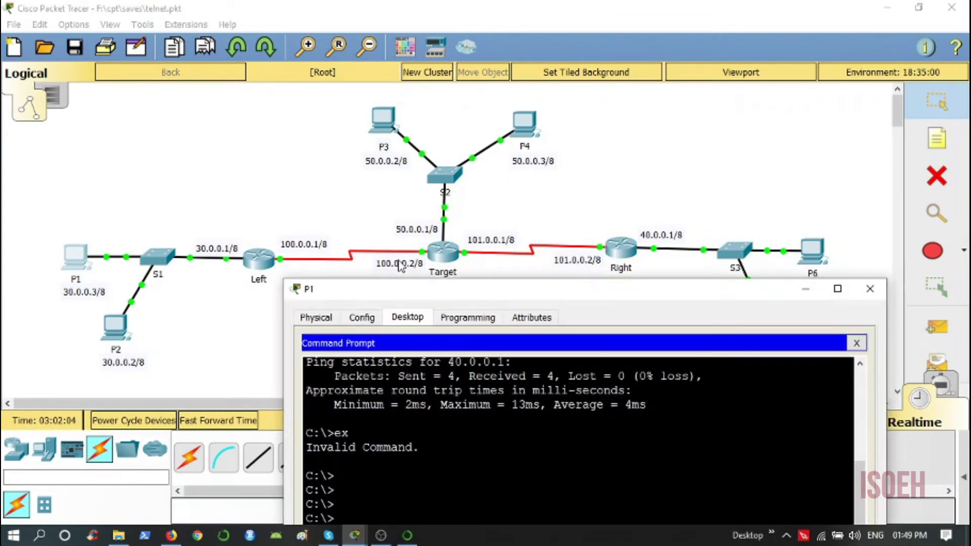
drag(473, 296, 416, 87)
text(100)
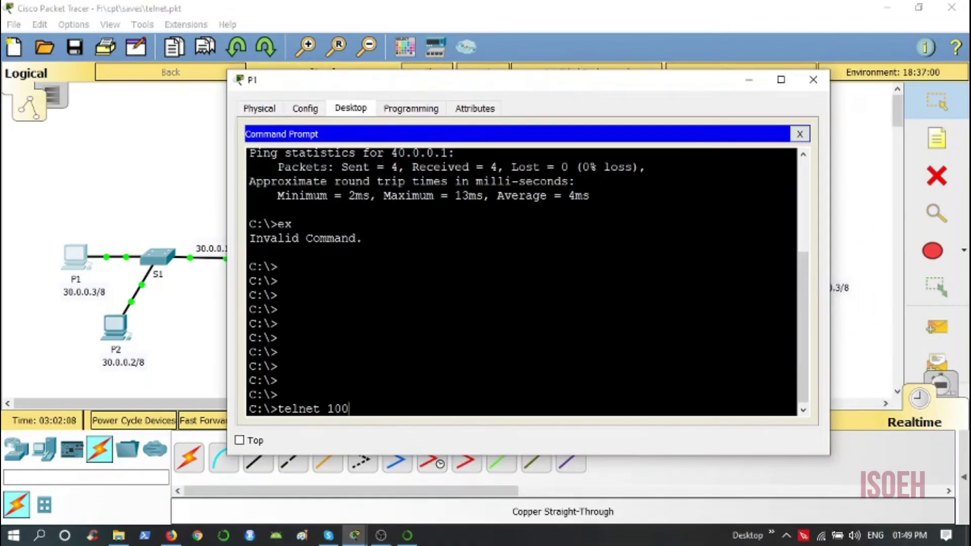
text(.0.0.2)
- Run the telnet connection to 100.0.0.2 and submit the VTY password to reach Target>
key(Return)
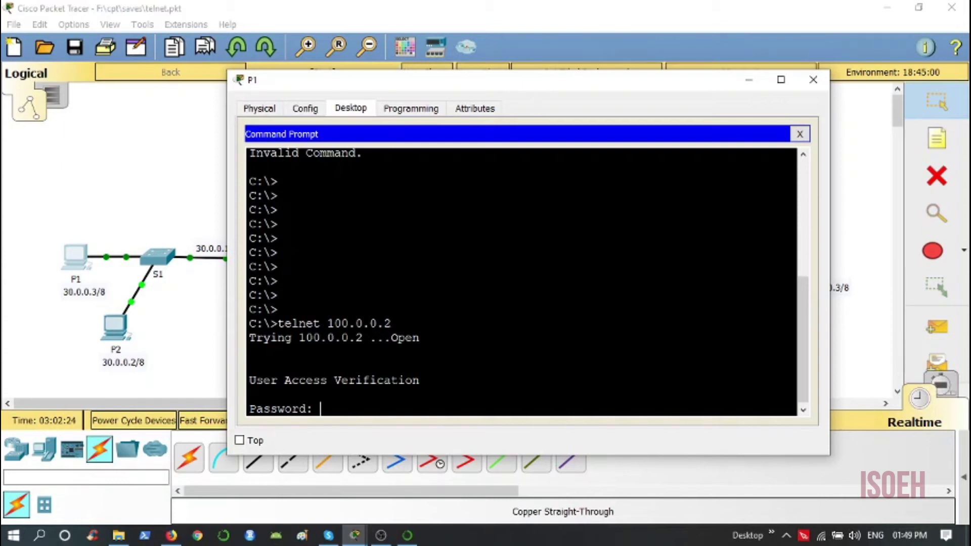
key(Return)
key(Return)
key(Return)
key(Return)
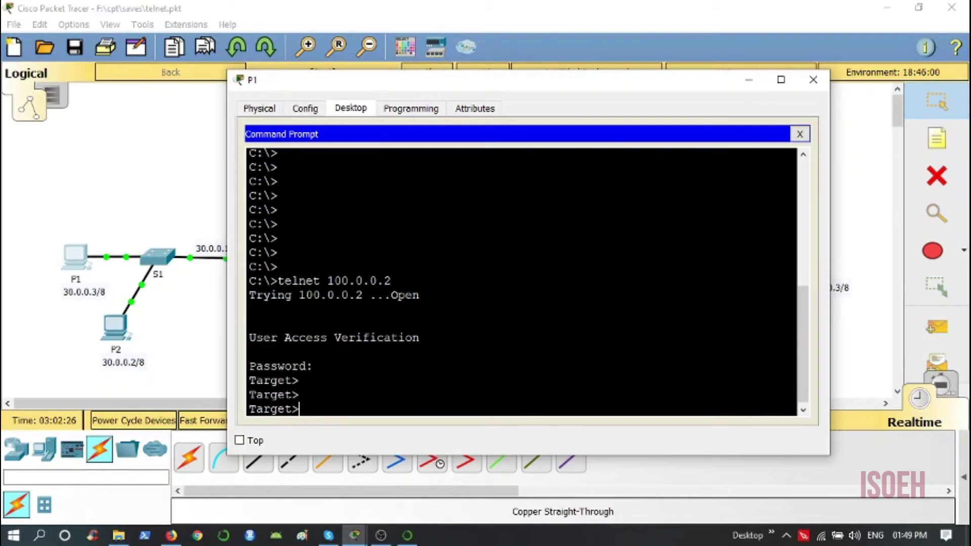